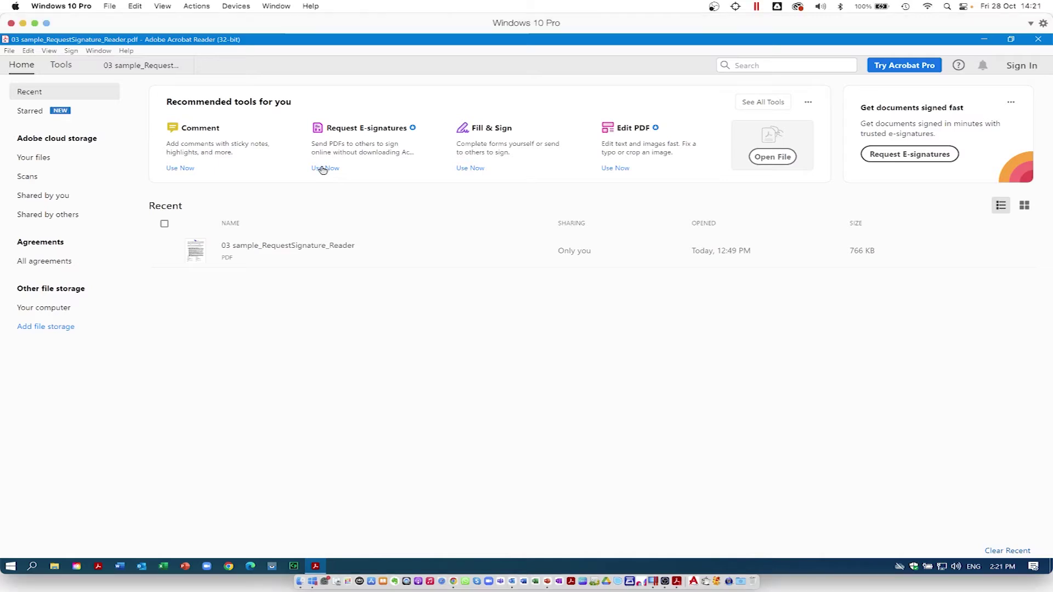
Start an e-signature request for the sample PDF, and show and hide the Cc field in the recipient form.
{"action": "left_click", "coordinate": [321, 169]}
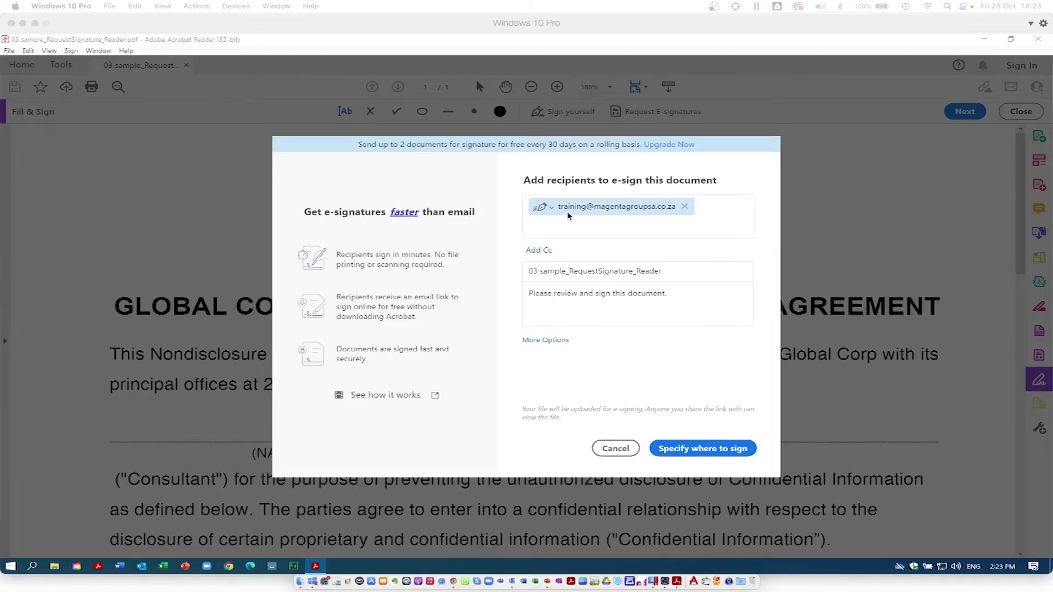
{"action": "left_click", "coordinate": [539, 251]}
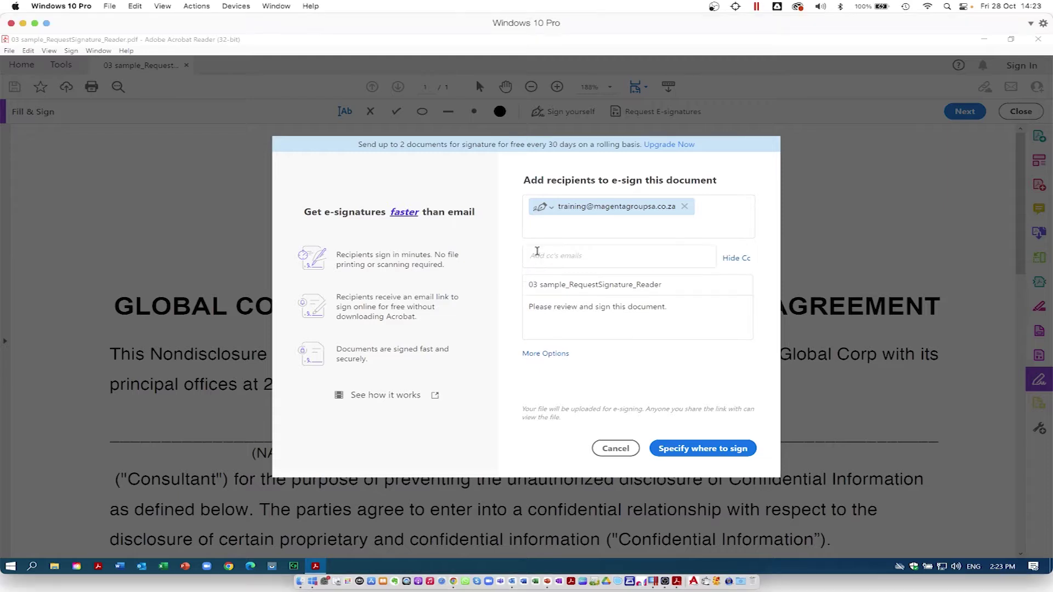
{"action": "left_click", "coordinate": [735, 259]}
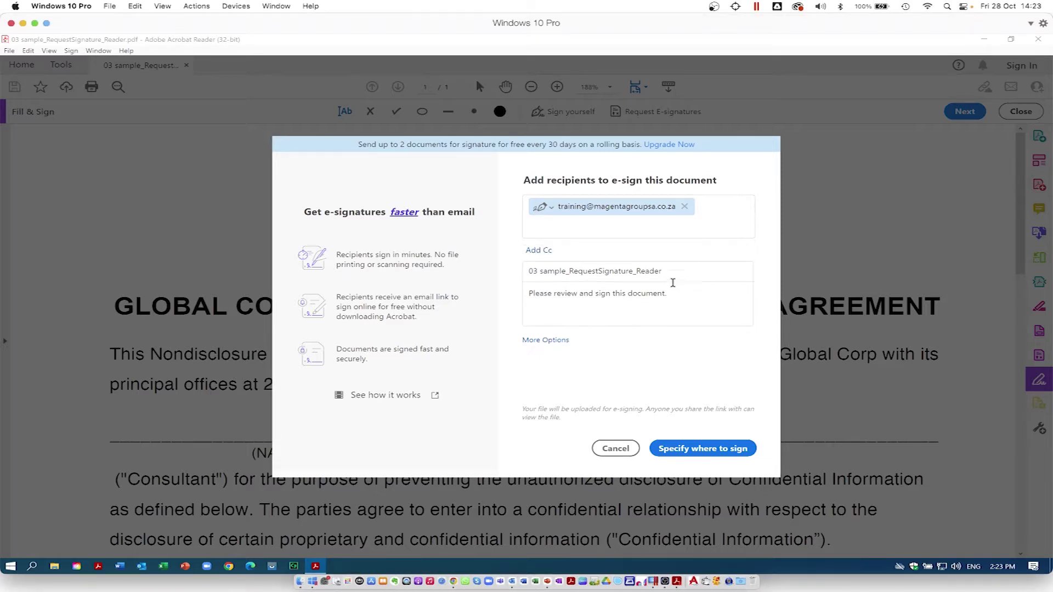
Change the agreement title to "Signature in Reader" and open the additional request options.
{"action": "left_click", "coordinate": [673, 273]}
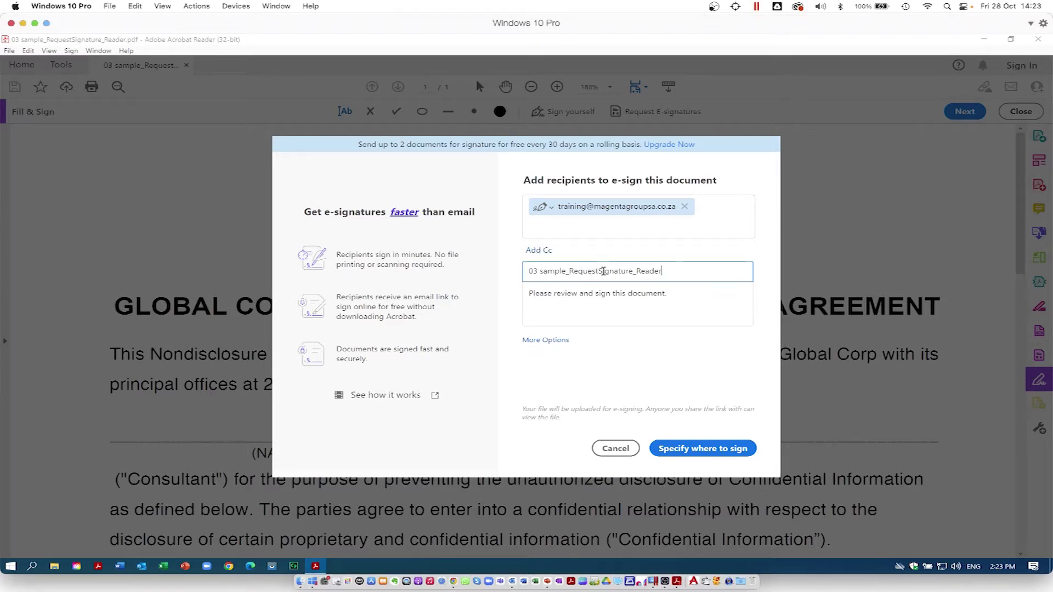
{"action": "left_click_drag", "start_coordinate": [601, 271], "coordinate": [493, 277]}
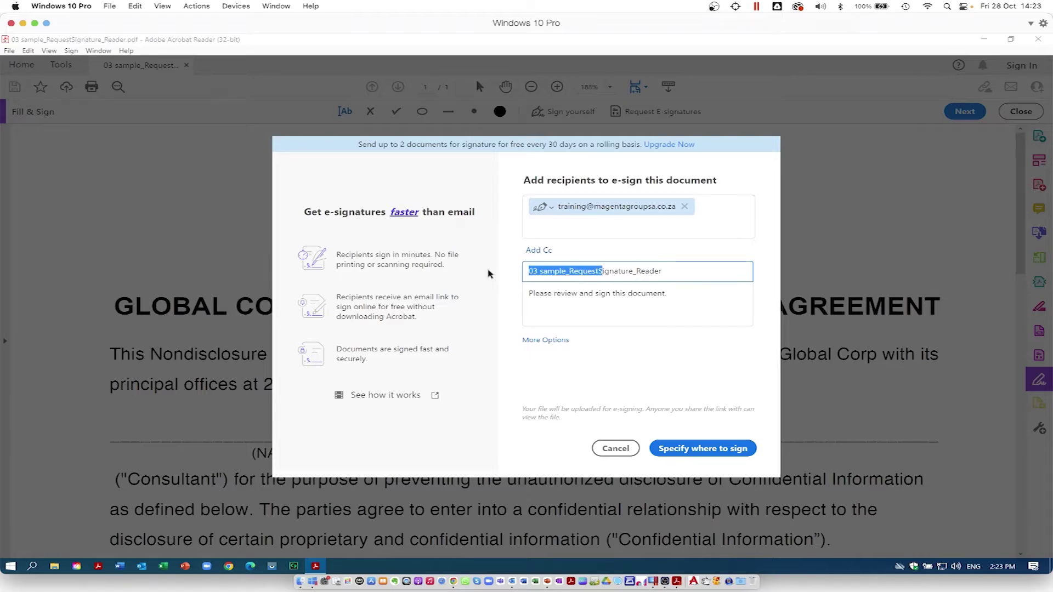
{"action": "key", "text": "BackSpace"}
{"action": "type", "text": "S"}
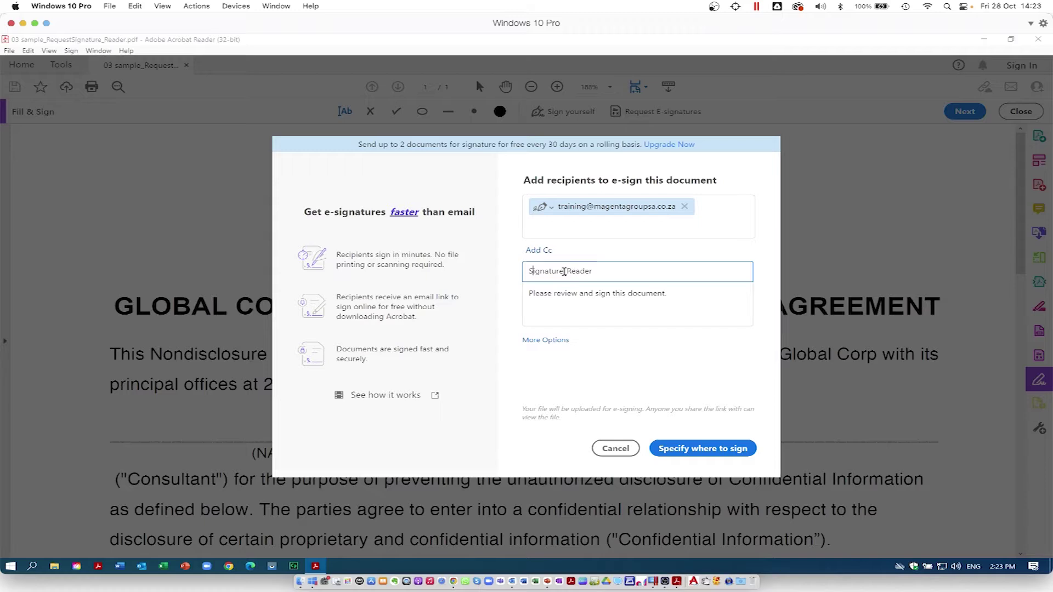
{"action": "left_click", "coordinate": [567, 272]}
{"action": "key", "text": "BackSpace"}
{"action": "type", "text": "in"}
{"action": "left_click", "coordinate": [549, 341]}
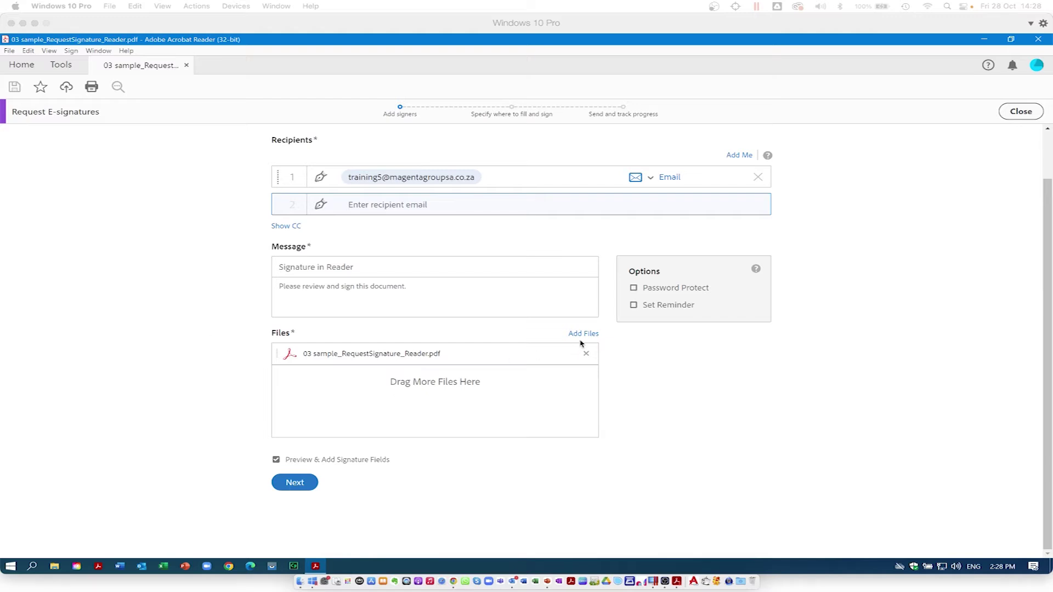
Attach 02Beehives Supplies Inventory Cost.xlsx from the desktop folder _Acrobat Ex Files and continue to specifying where to sign.
{"action": "left_click", "coordinate": [581, 334]}
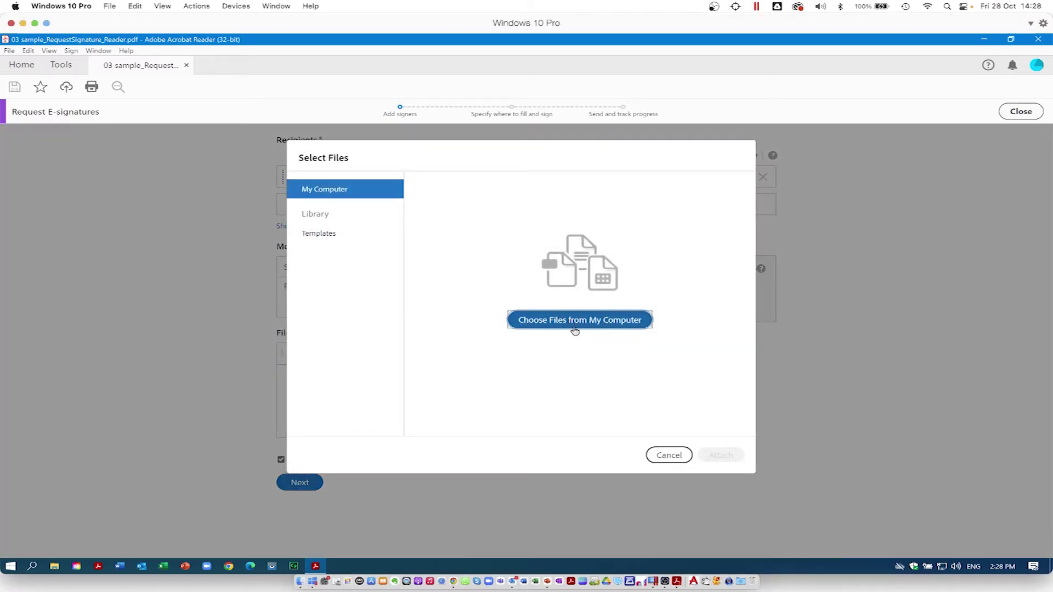
{"action": "left_click", "coordinate": [573, 323]}
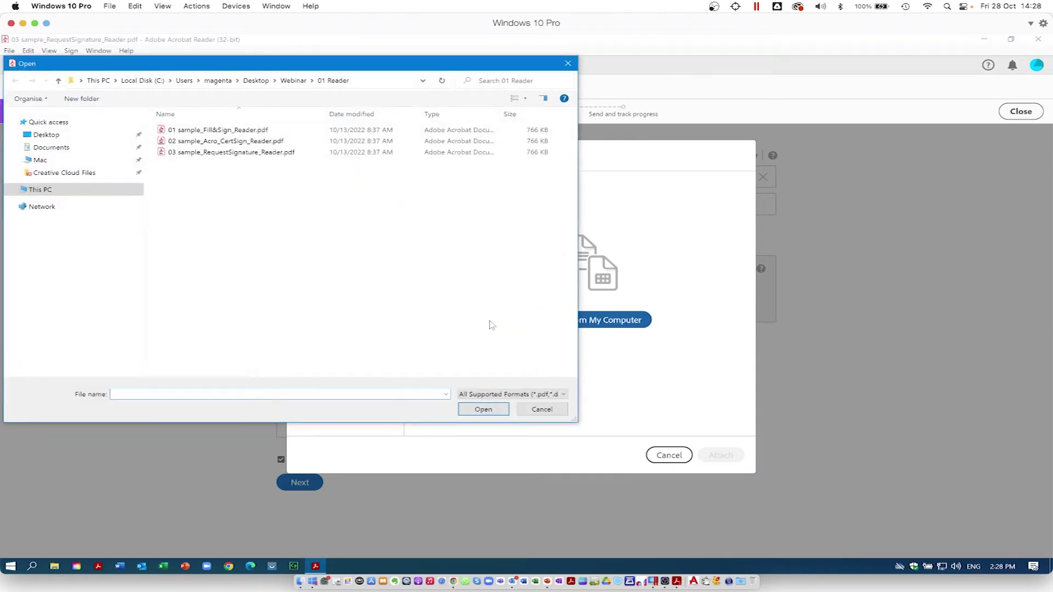
{"action": "left_click", "coordinate": [48, 136]}
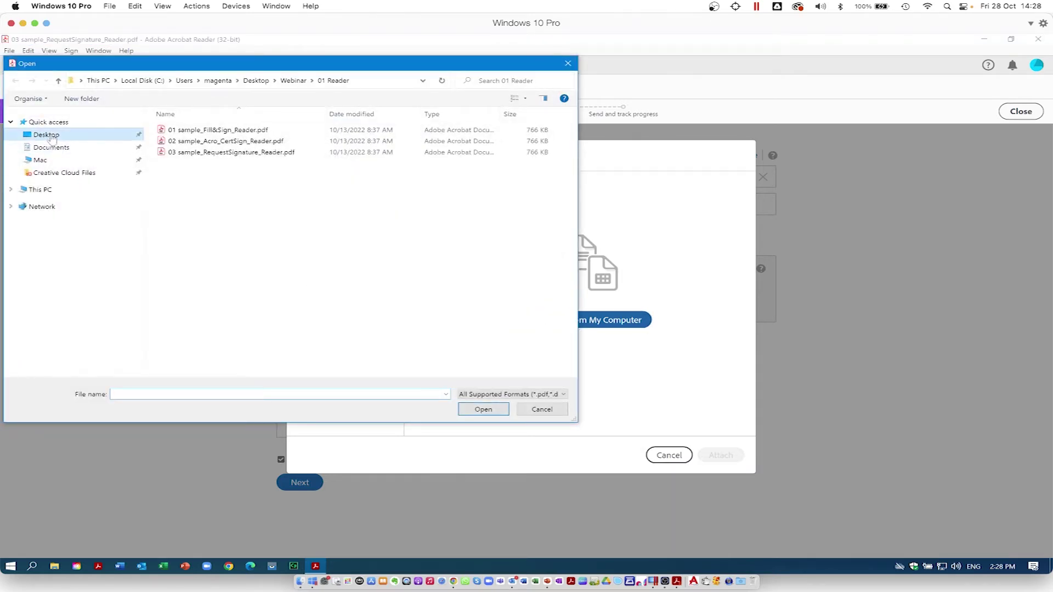
{"action": "left_click", "coordinate": [180, 128]}
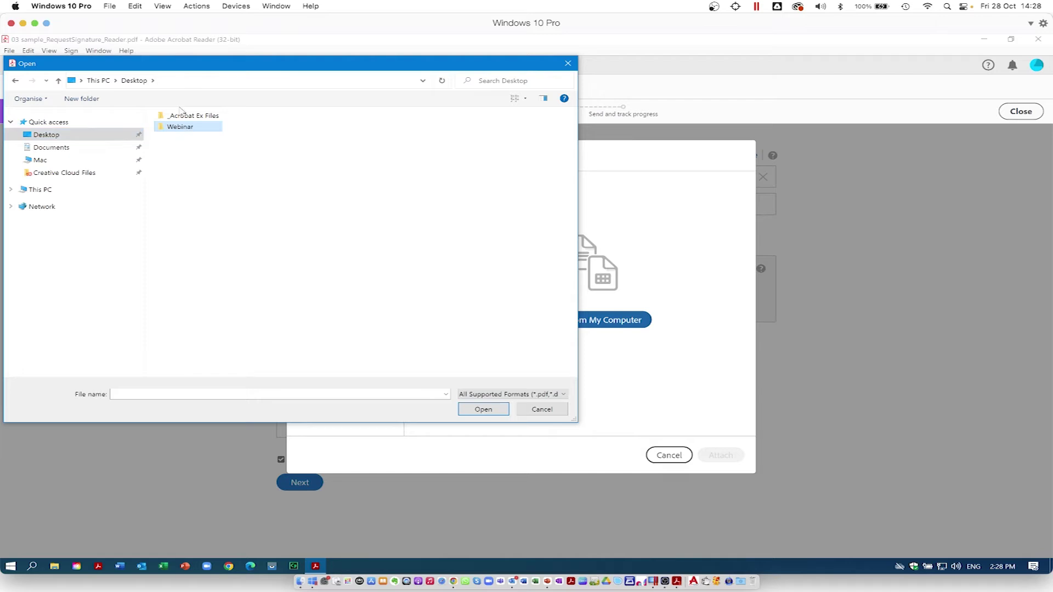
{"action": "left_click", "coordinate": [185, 118]}
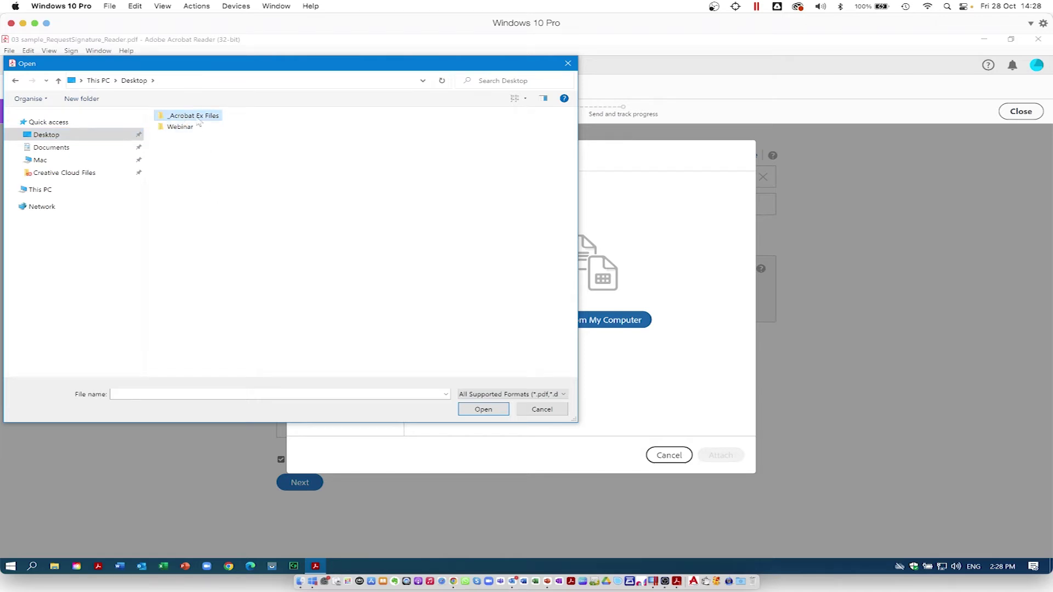
{"action": "double_click", "coordinate": [194, 116]}
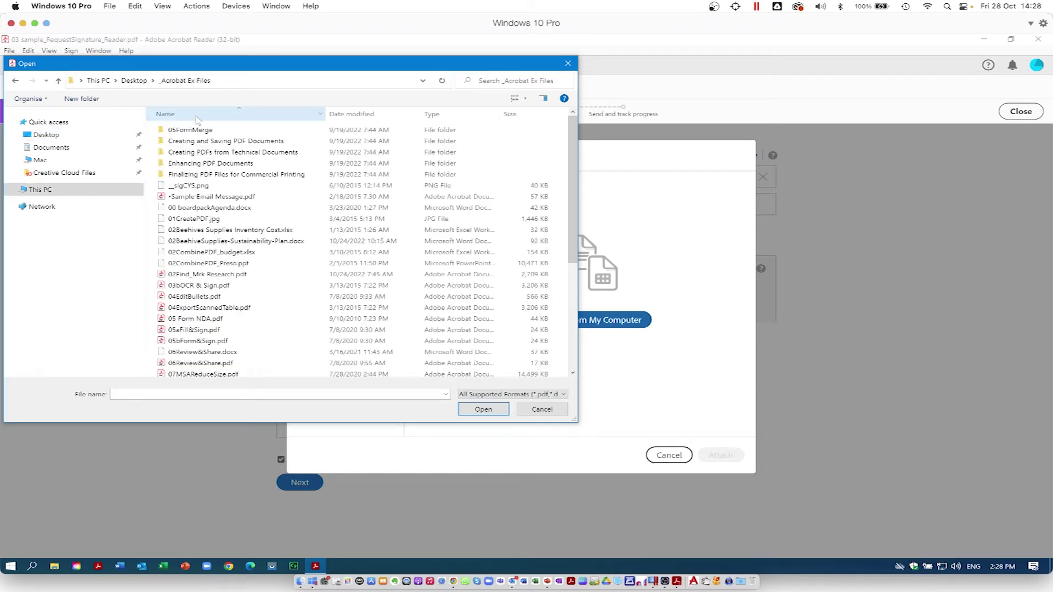
{"action": "left_click", "coordinate": [181, 209]}
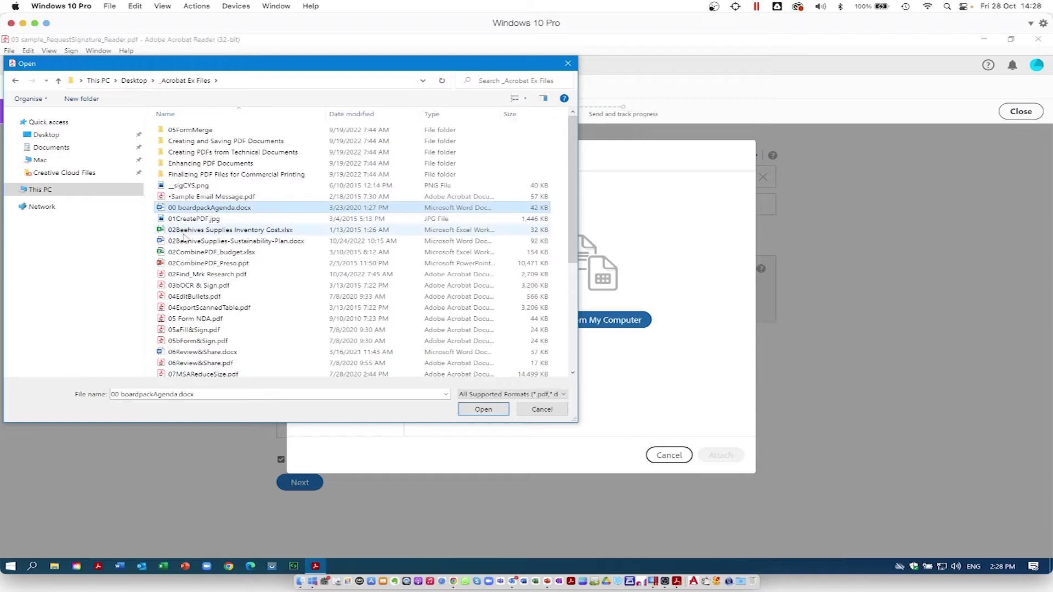
{"action": "left_click", "coordinate": [189, 230]}
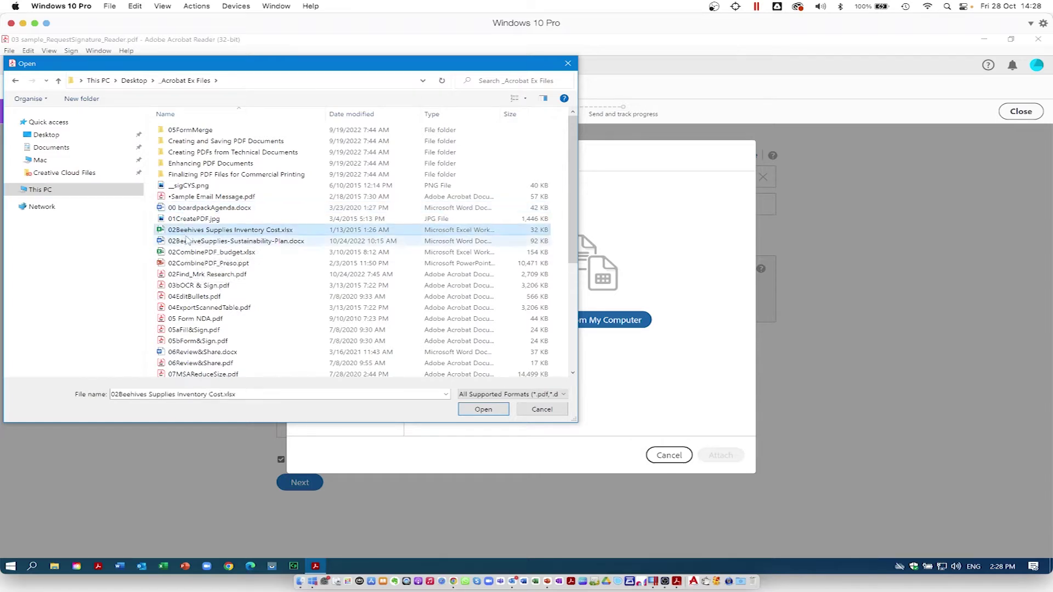
{"action": "key", "text": "super"}
{"action": "left_click", "coordinate": [473, 411]}
{"action": "left_click", "coordinate": [475, 410]}
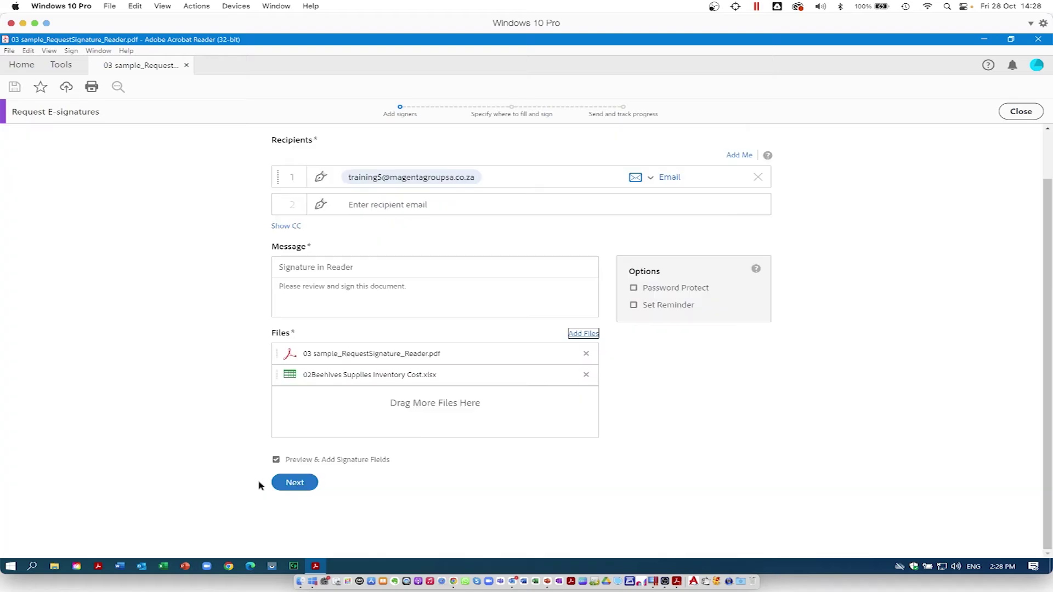
{"action": "left_click", "coordinate": [296, 484]}
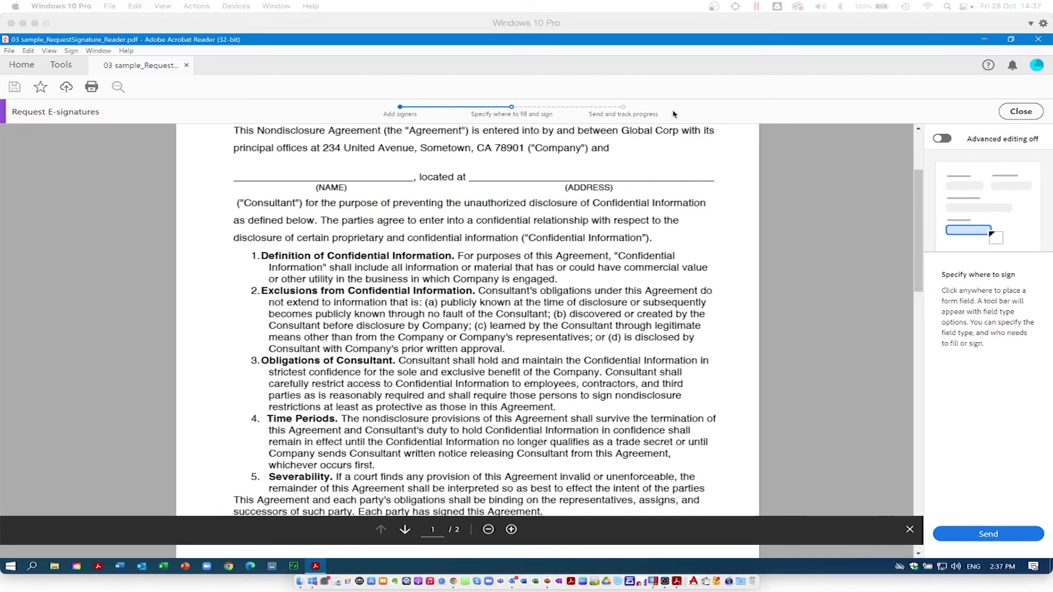
Place a text field on the agreement's ADDRESS line and check its other field type options.
{"action": "left_click", "coordinate": [500, 173]}
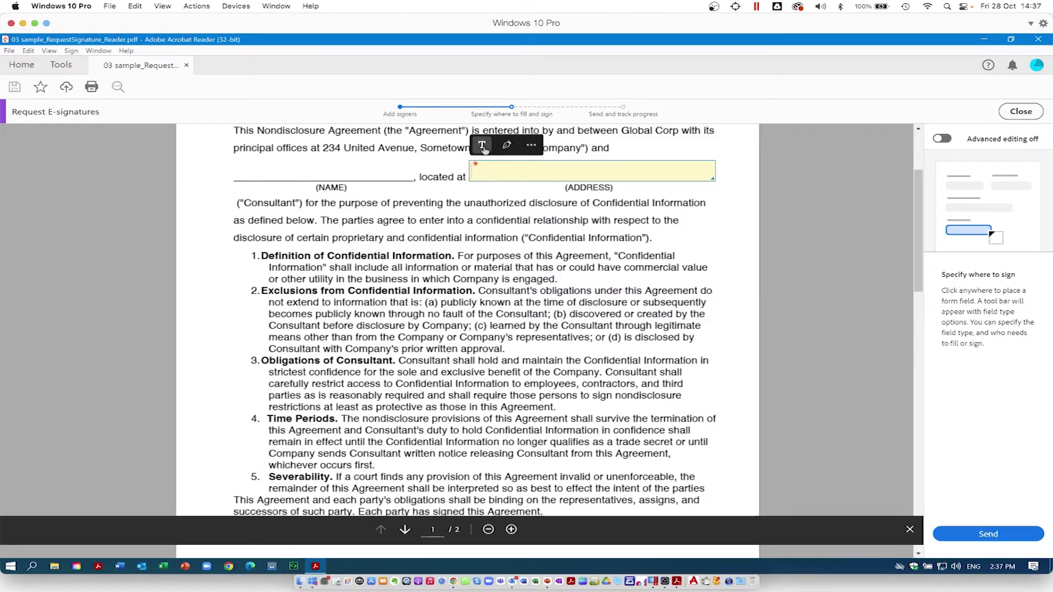
{"action": "left_click", "coordinate": [533, 147]}
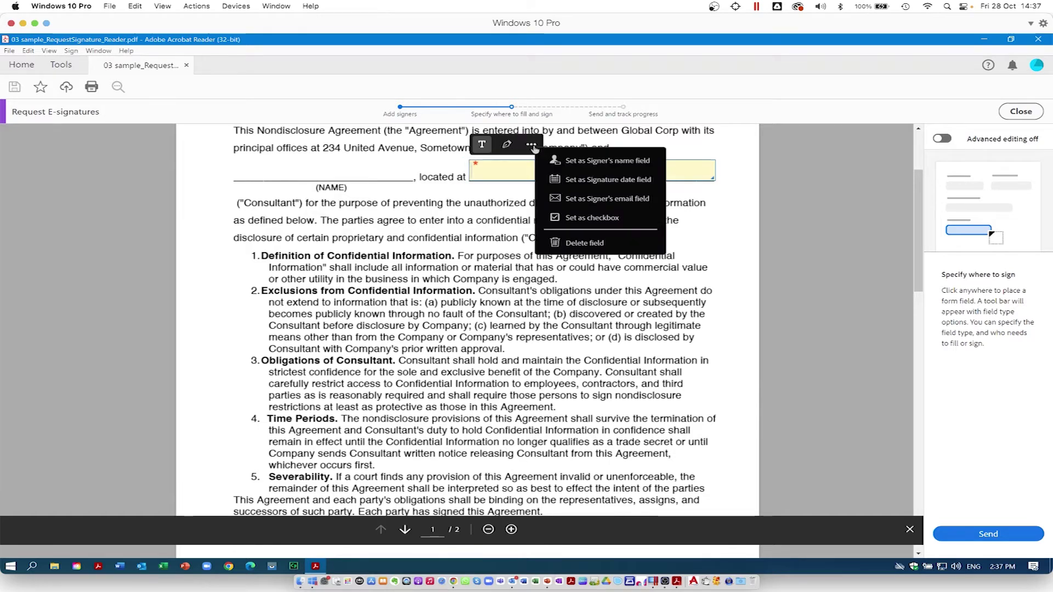
{"action": "left_click", "coordinate": [271, 160]}
Place a field spanning the whole NAME line and set it as the signer's name field.
{"action": "left_click", "coordinate": [248, 170]}
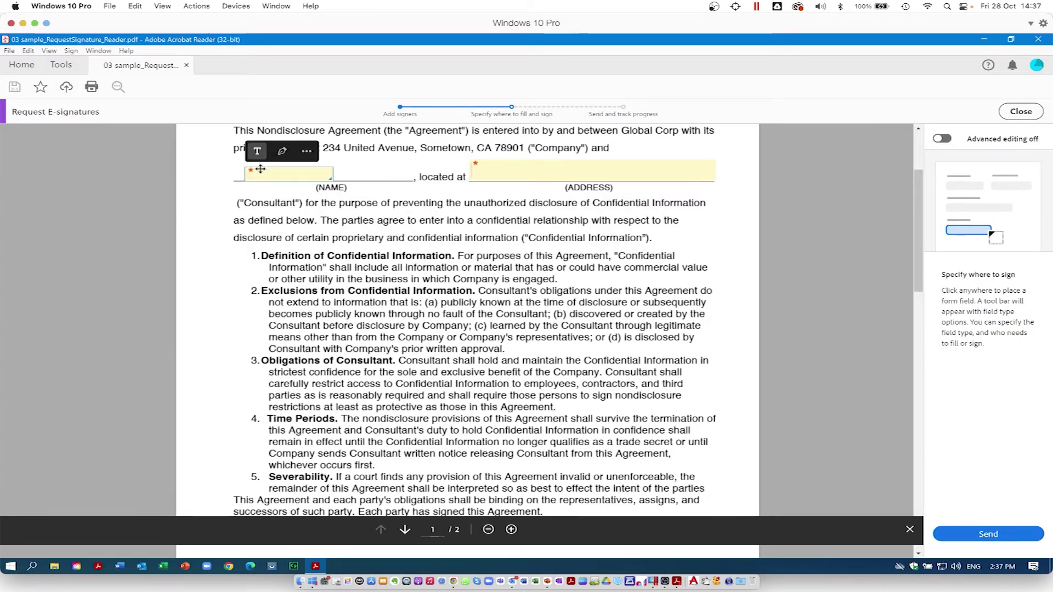
{"action": "left_click_drag", "start_coordinate": [244, 173], "coordinate": [233, 170]}
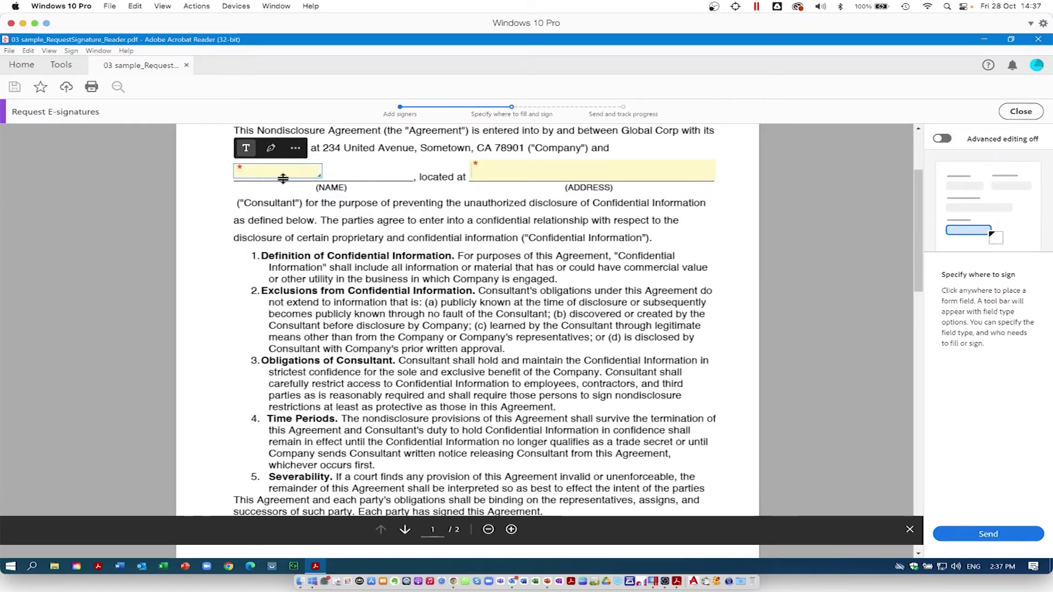
{"action": "left_click_drag", "start_coordinate": [320, 176], "coordinate": [416, 181]}
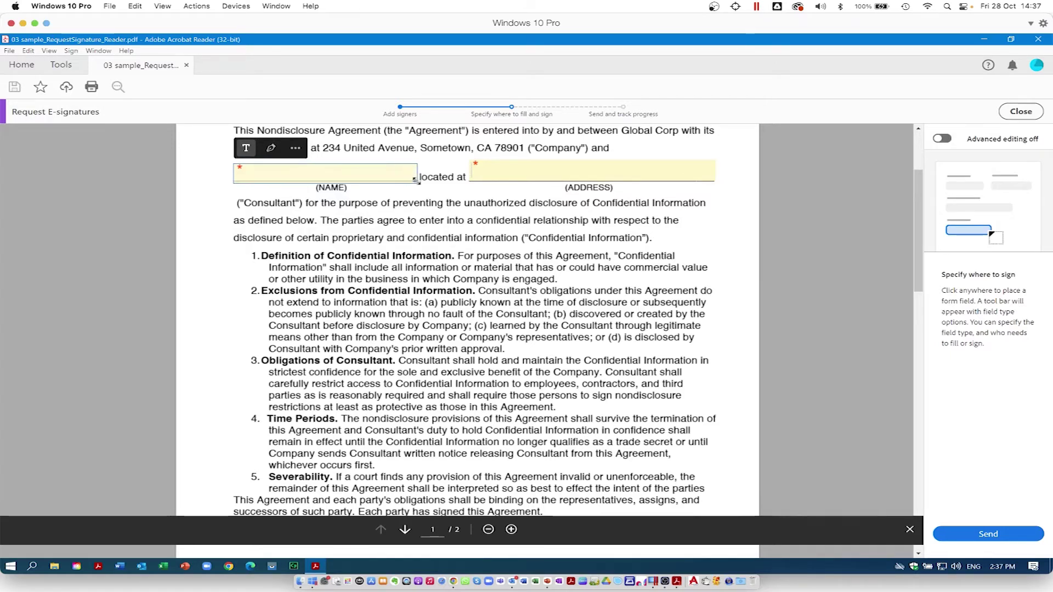
{"action": "left_click", "coordinate": [296, 149]}
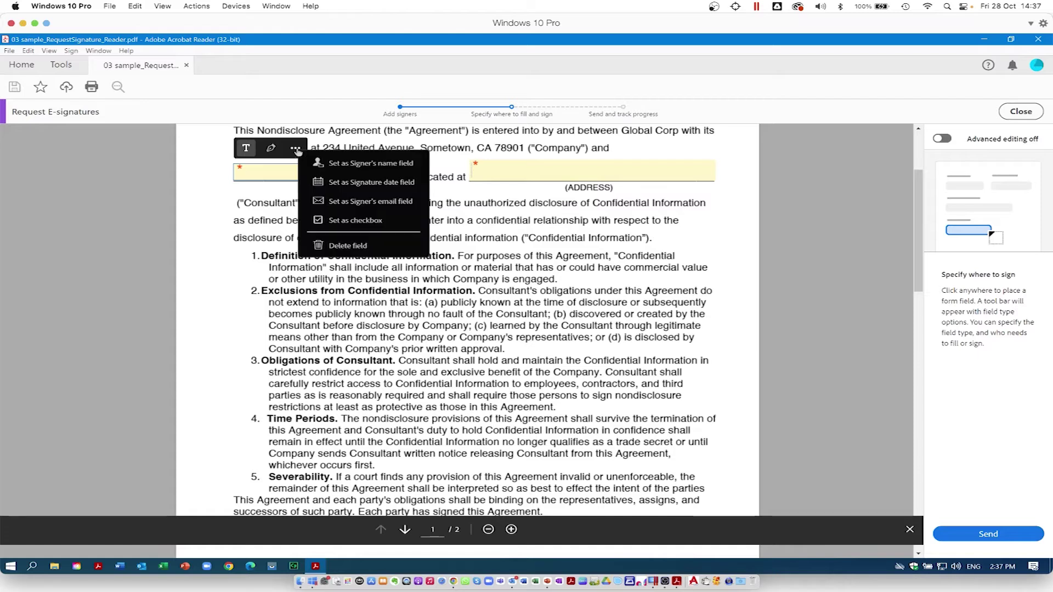
{"action": "left_click", "coordinate": [378, 164]}
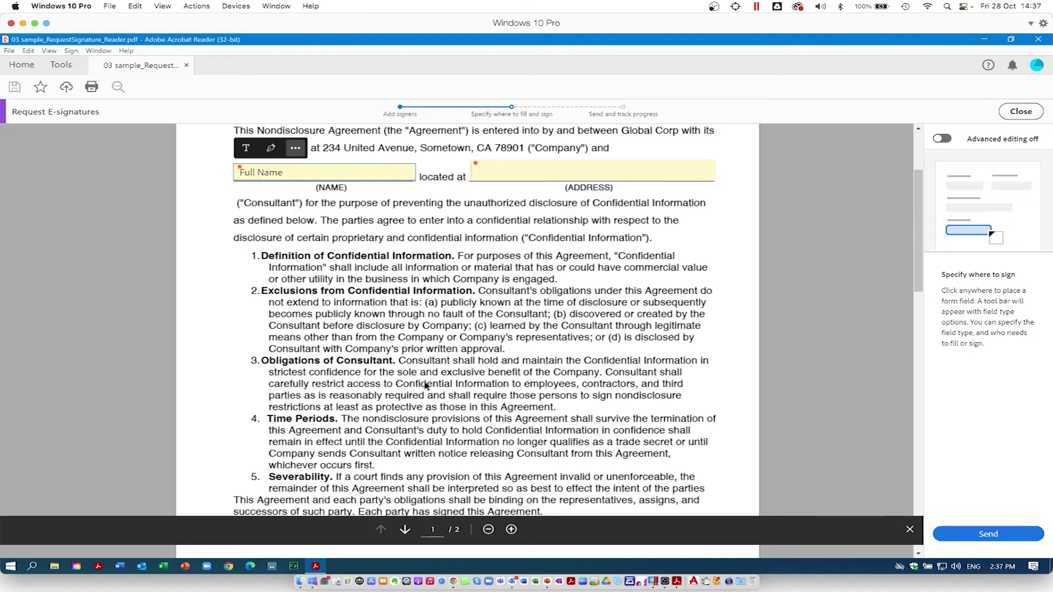
Add signature, full name and date fields on the three lines of the COMPANY block and close the request.
{"action": "scroll", "coordinate": [426, 386], "scroll_direction": "down", "scroll_amount": 15}
{"action": "scroll", "coordinate": [426, 386], "scroll_direction": "up", "scroll_amount": 5}
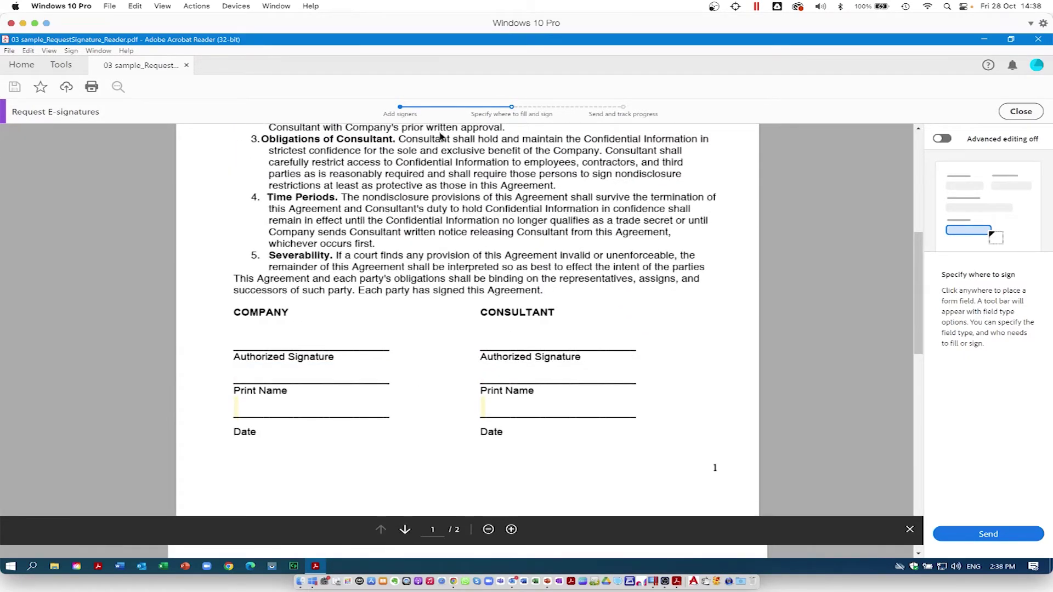
{"action": "left_click", "coordinate": [291, 331]}
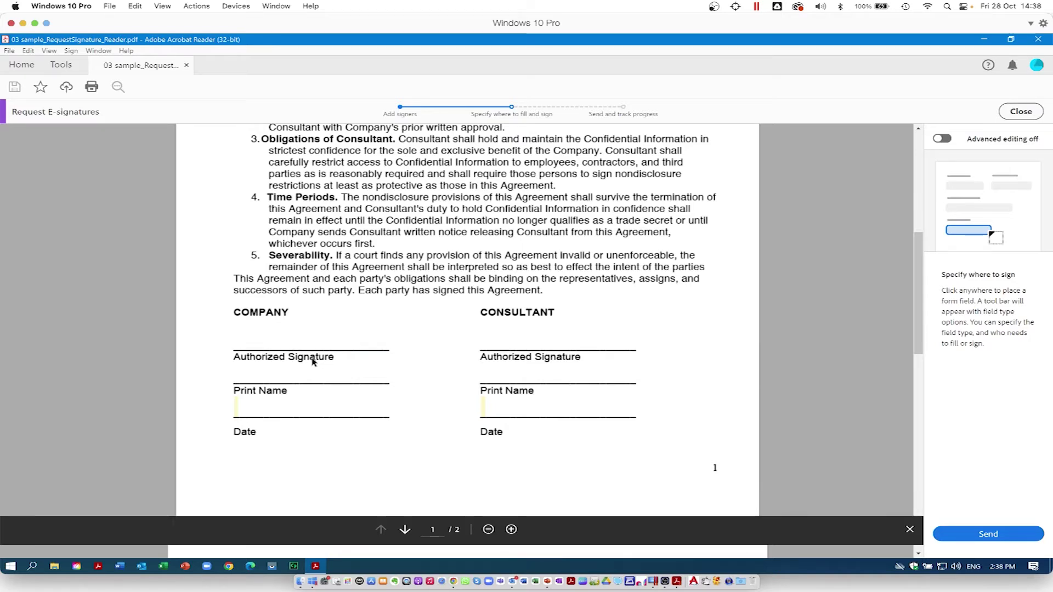
{"action": "left_click", "coordinate": [284, 344]}
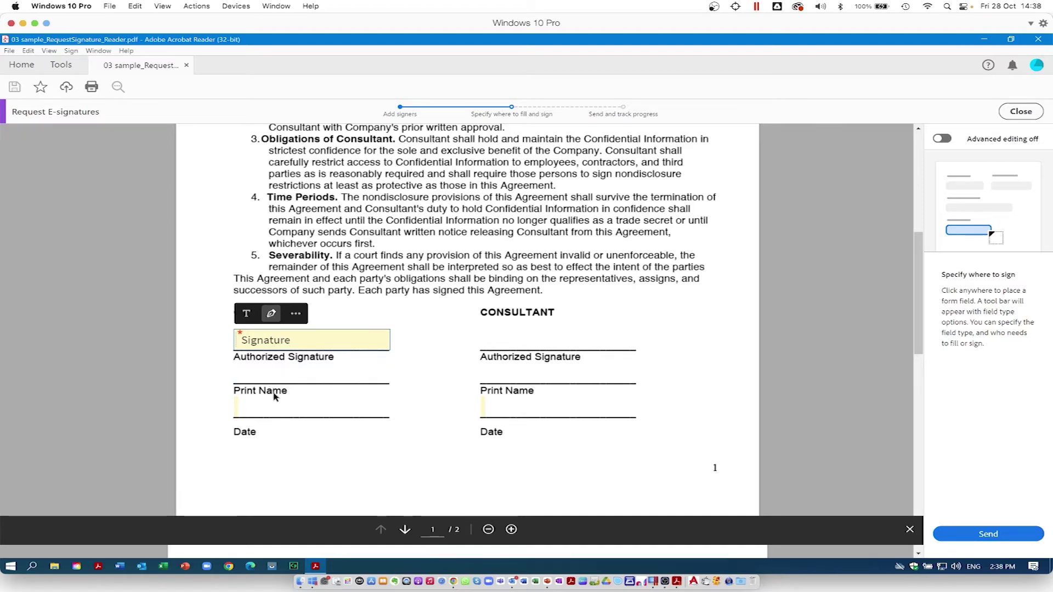
{"action": "left_click", "coordinate": [268, 375]}
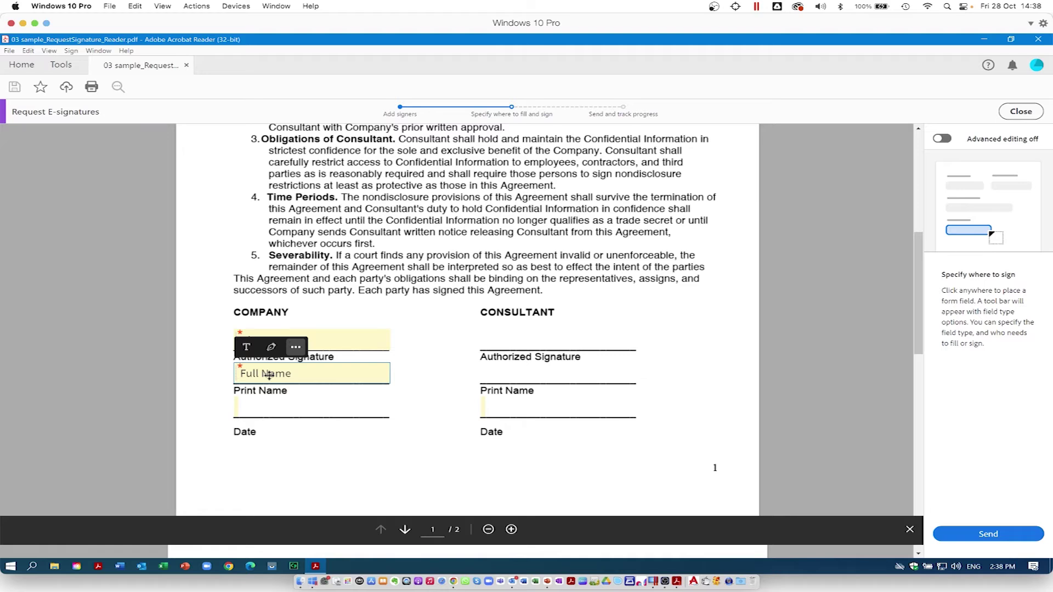
{"action": "left_click", "coordinate": [274, 412]}
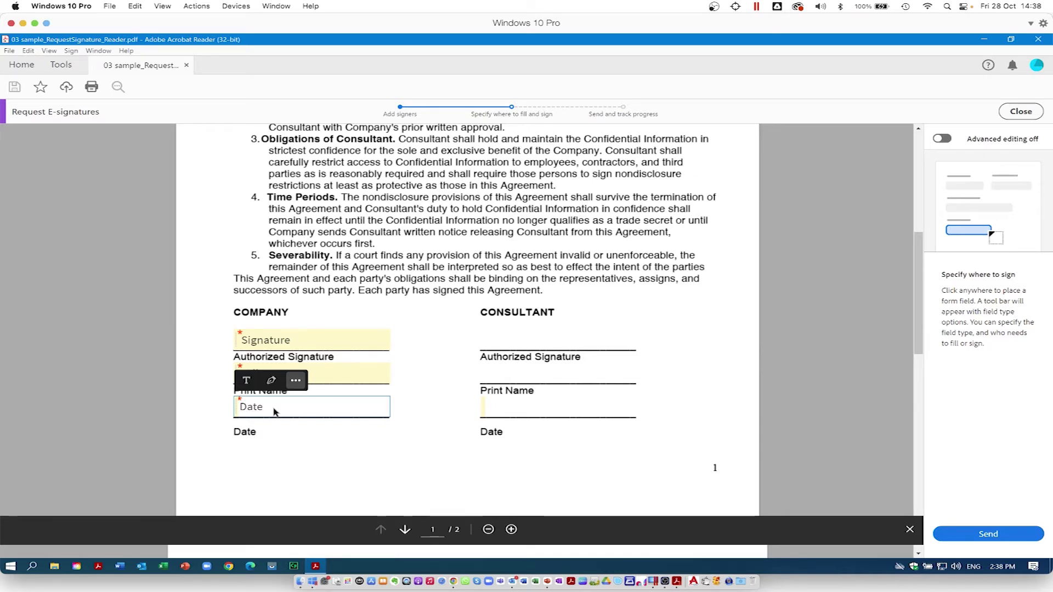
{"action": "left_click", "coordinate": [702, 427]}
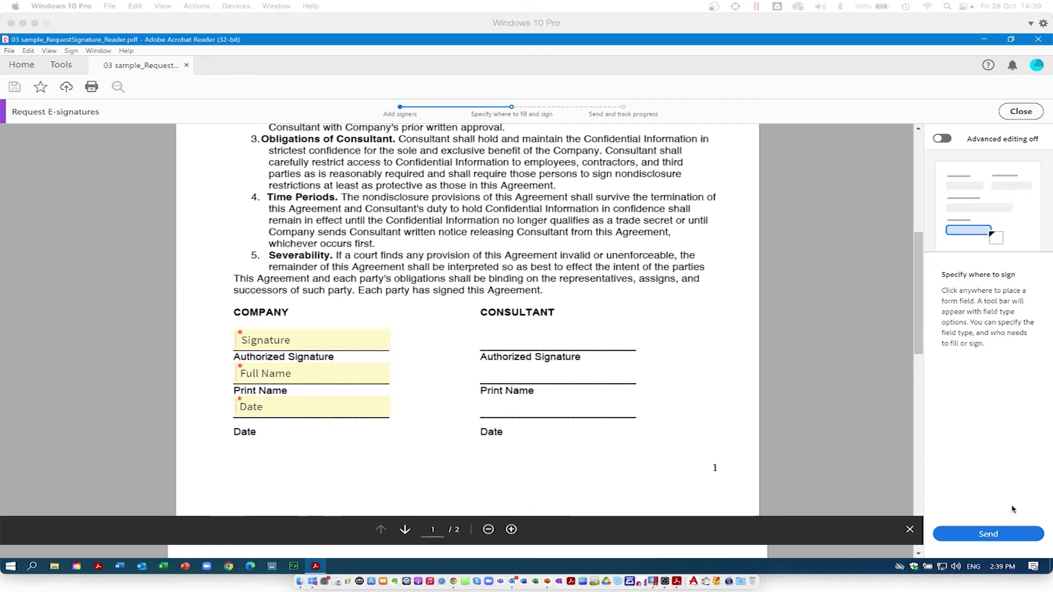
{"action": "left_click", "coordinate": [1021, 111]}
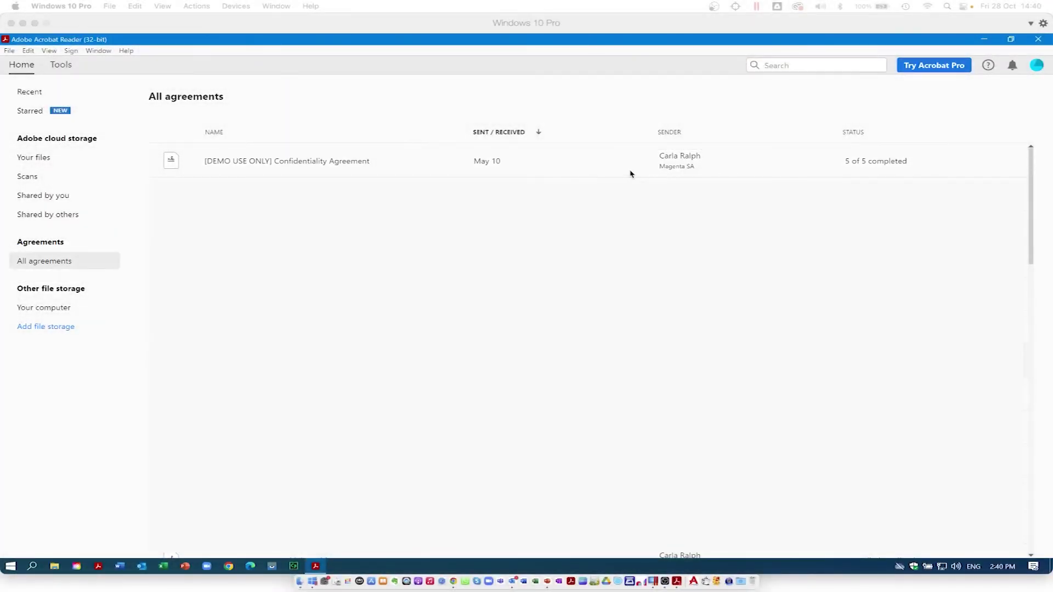
Review the participants and the activity history of the "[DEMO USE ONLY] Confidentiality Agreement", and collapse both lists.
{"action": "left_click", "coordinate": [631, 170]}
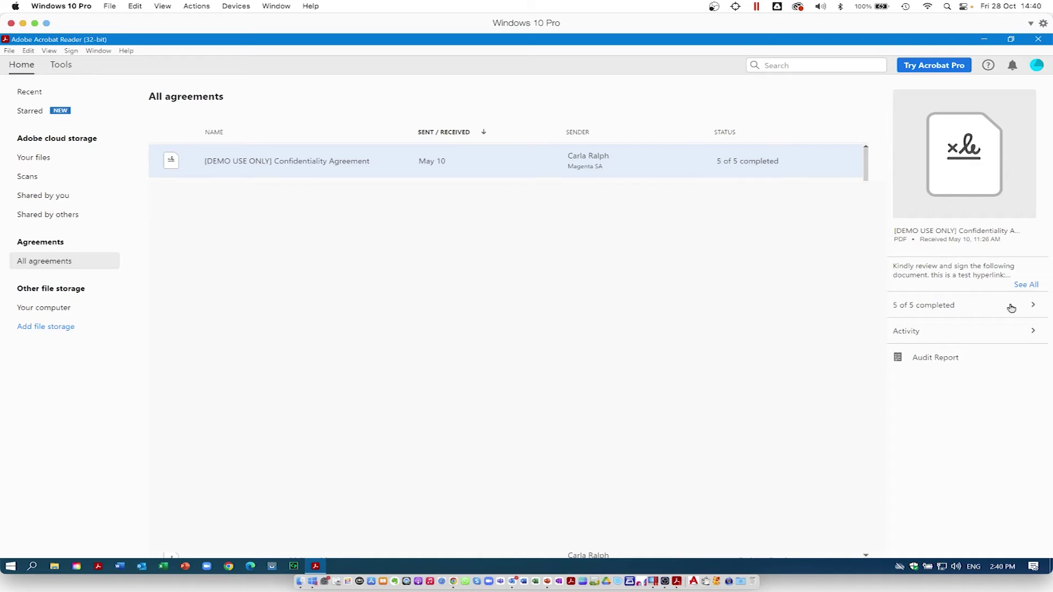
{"action": "left_click", "coordinate": [1030, 308]}
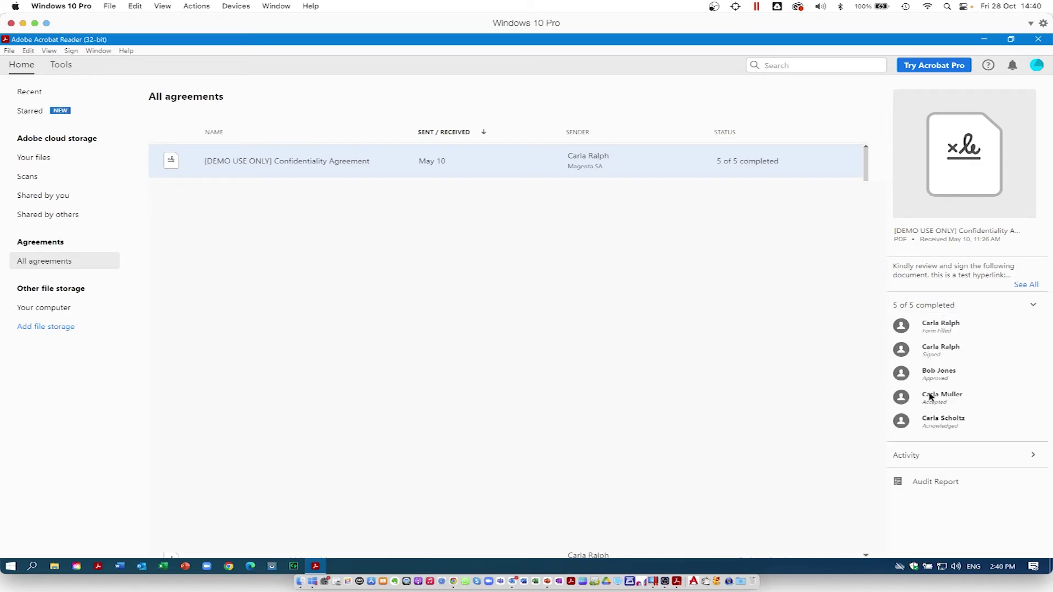
{"action": "left_click", "coordinate": [1025, 459]}
{"action": "scroll", "coordinate": [956, 484], "scroll_direction": "down", "scroll_amount": 15}
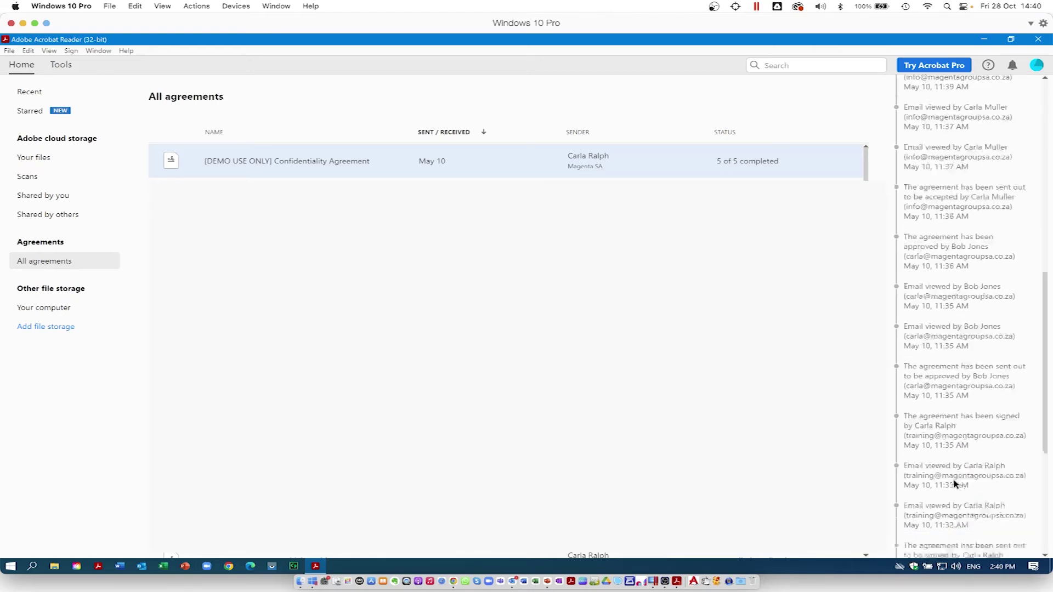
{"action": "scroll", "coordinate": [956, 484], "scroll_direction": "up", "scroll_amount": 15}
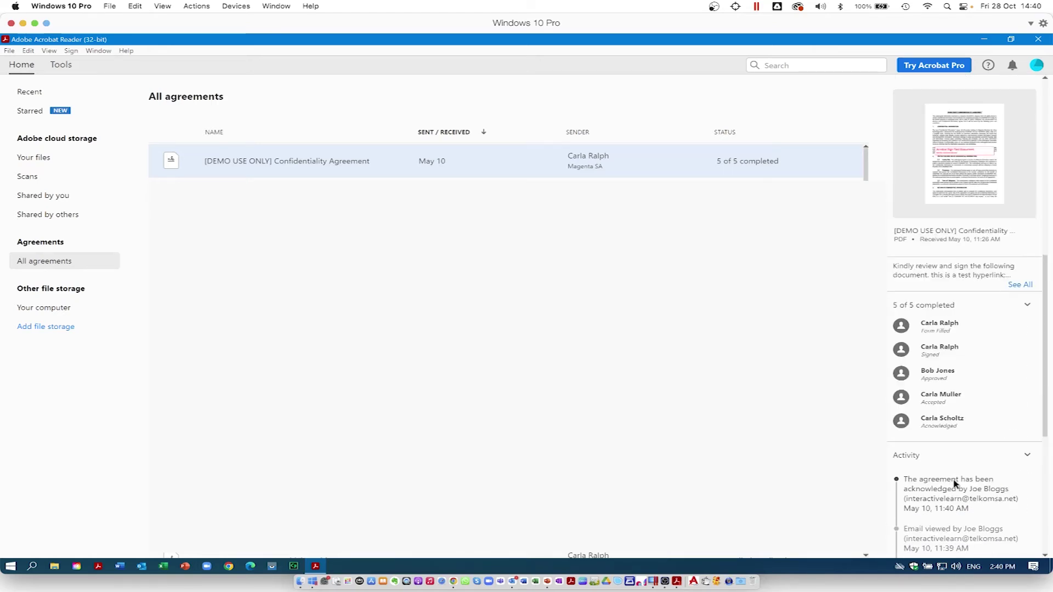
{"action": "left_click", "coordinate": [1026, 310]}
{"action": "left_click", "coordinate": [1027, 332]}
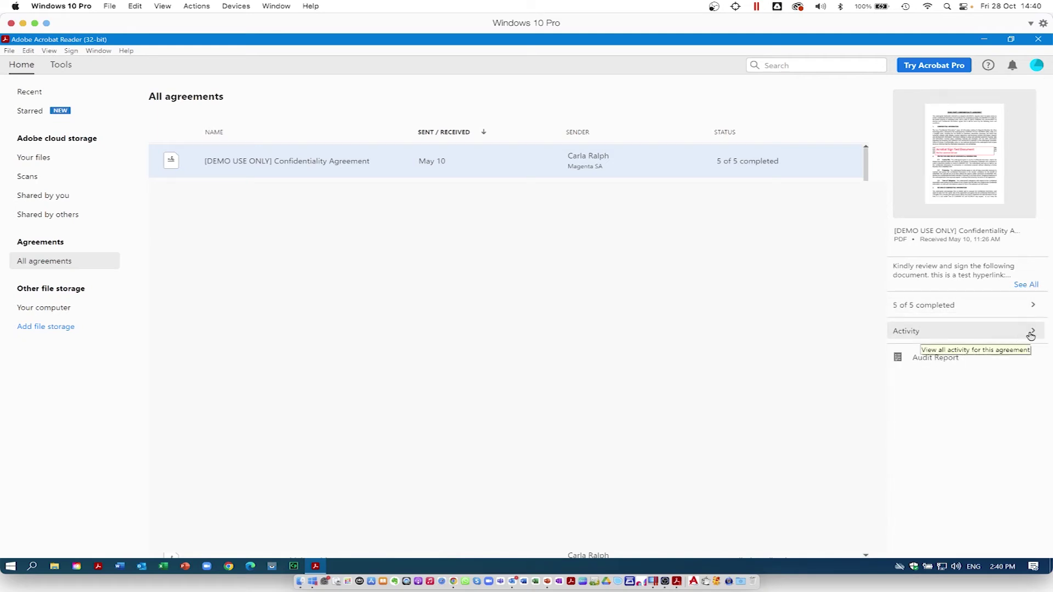
Read through the history in the agreement's audit report and expand the details of its certifying signature.
{"action": "left_click", "coordinate": [935, 360]}
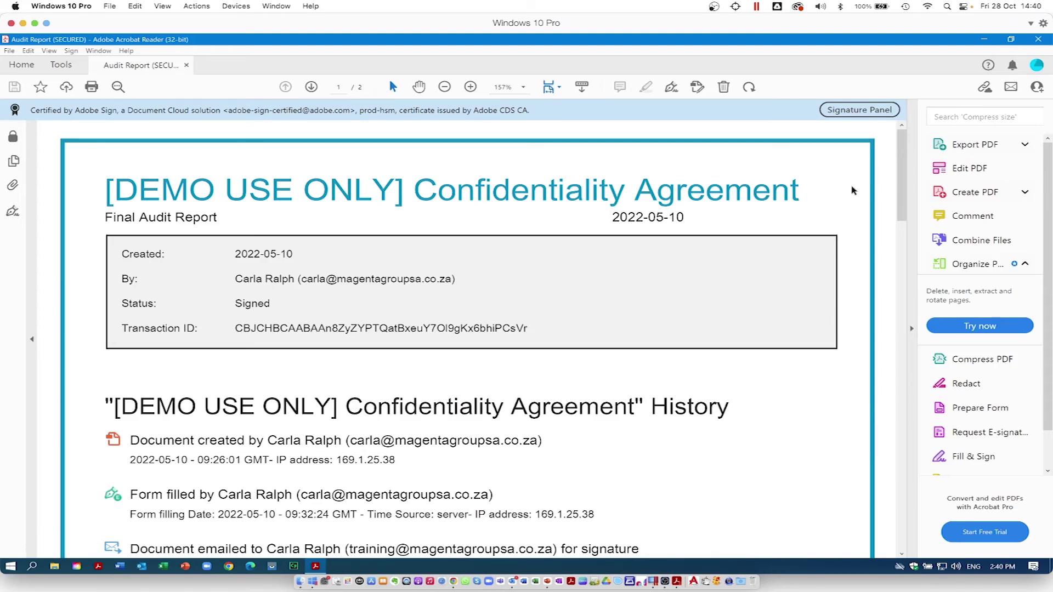
{"action": "scroll", "coordinate": [903, 180], "scroll_direction": "down", "scroll_amount": 2}
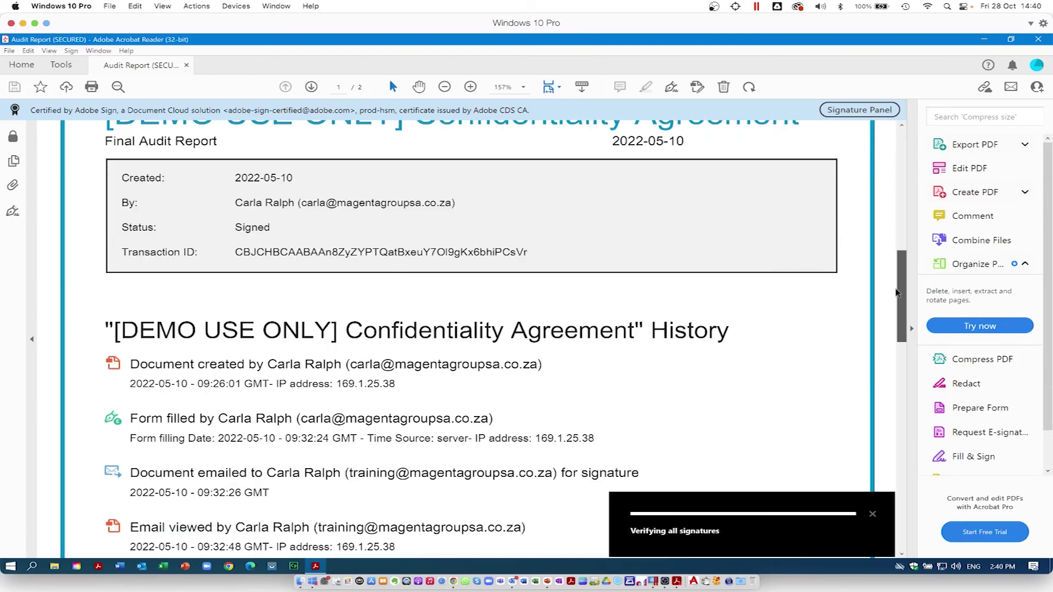
{"action": "left_click", "coordinate": [896, 287]}
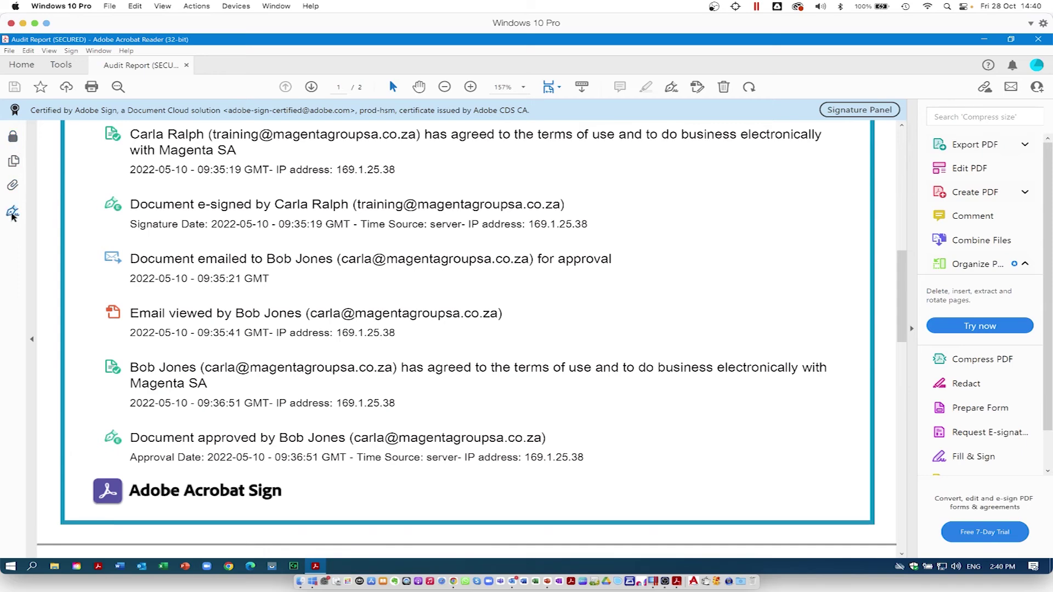
{"action": "left_click", "coordinate": [12, 214]}
{"action": "left_click", "coordinate": [37, 176]}
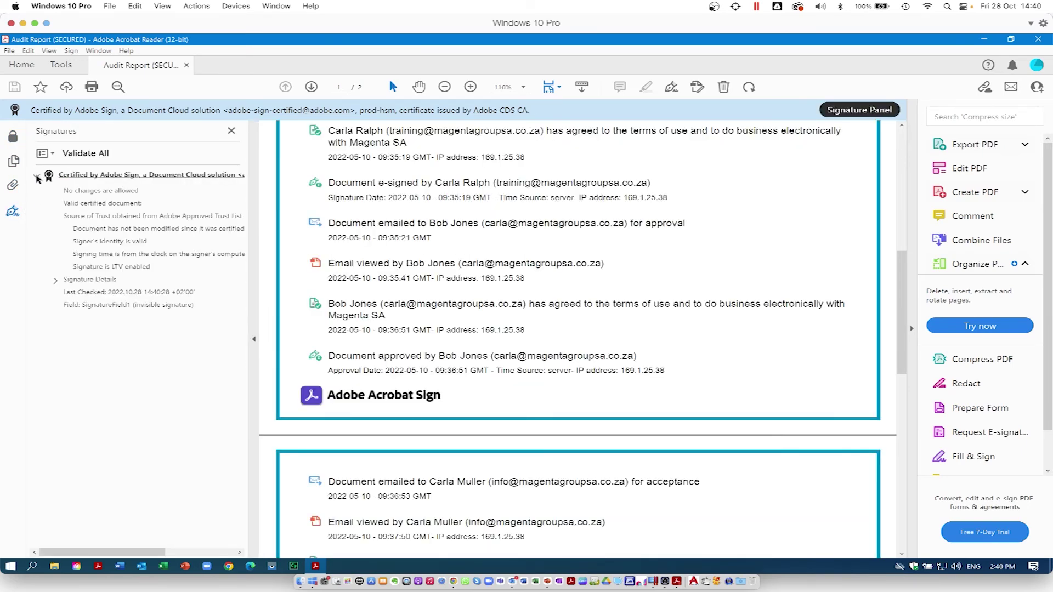